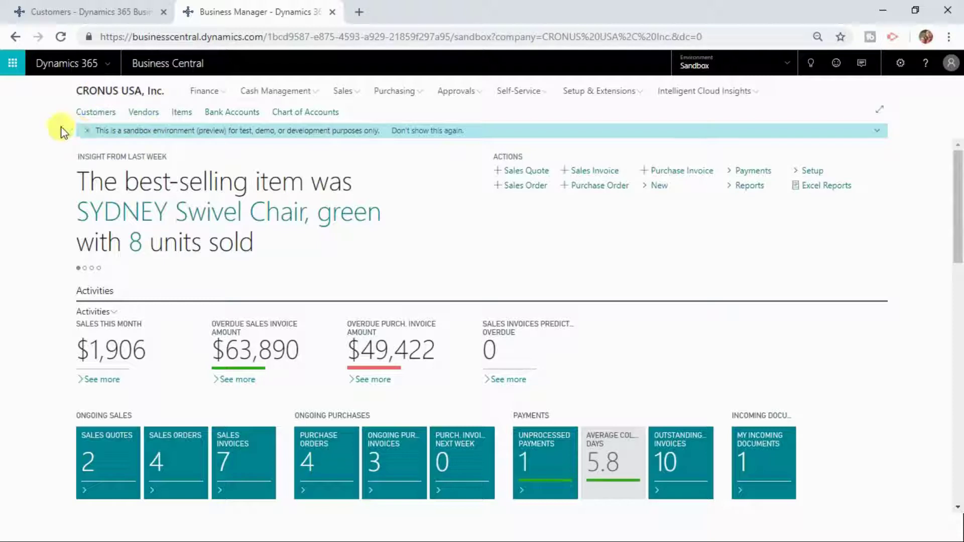
# Open the Customers list, search it for 'Fine', then clear the search
pyautogui.click(86, 111)
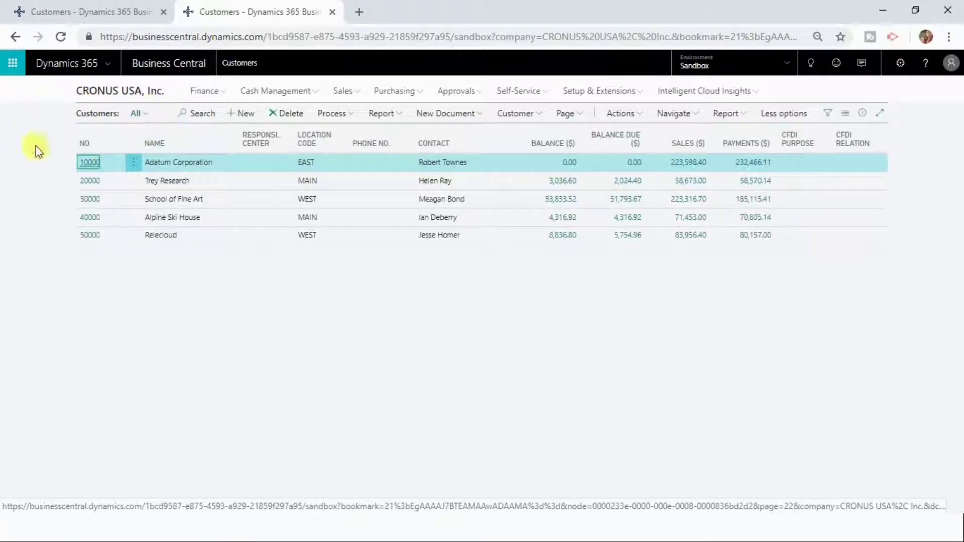
pyautogui.click(171, 217)
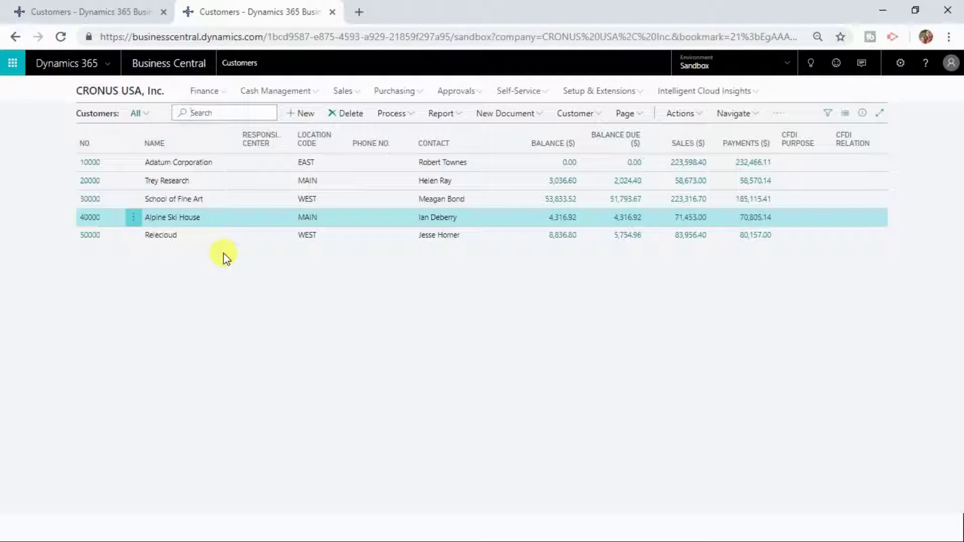
pyautogui.write('Fine')
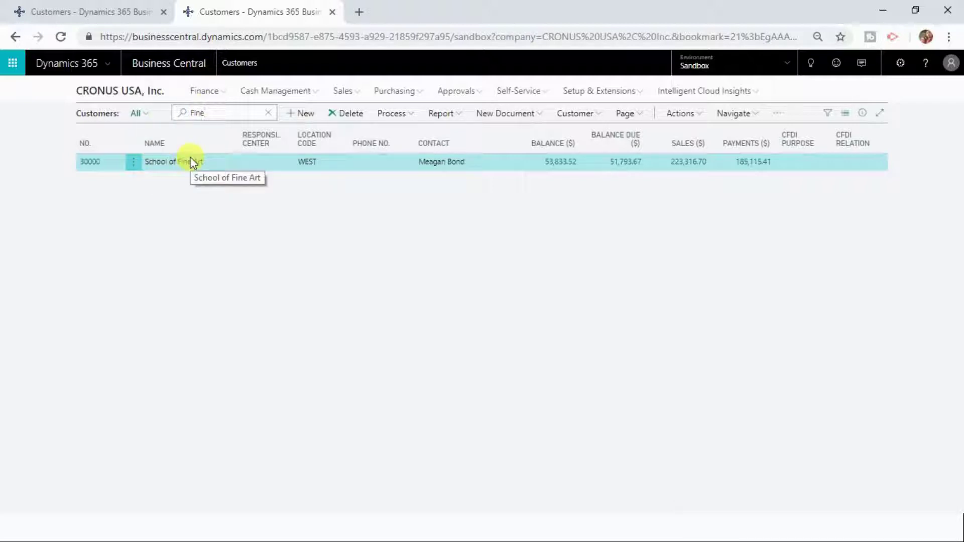
pyautogui.click(268, 113)
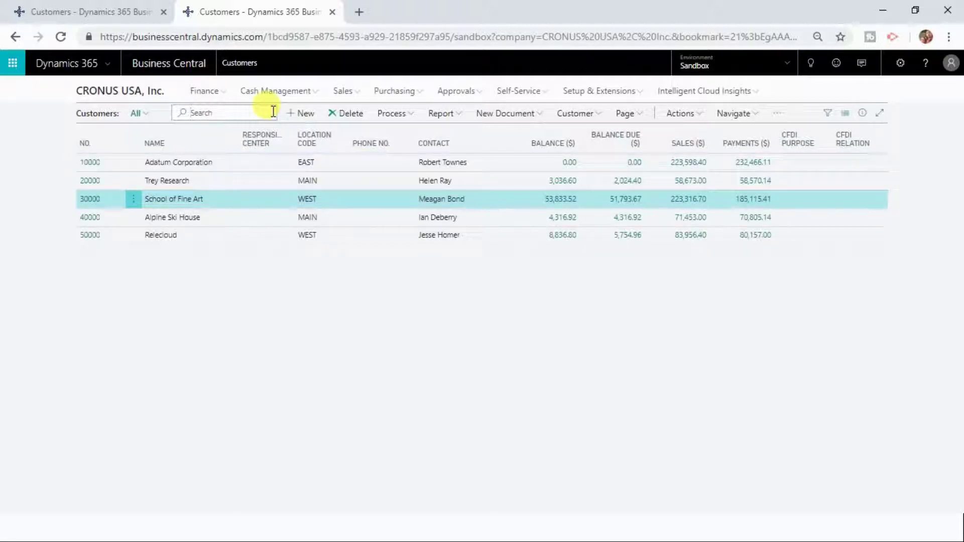
# Search the customers for 'East', then clear it to show all five again
pyautogui.write('East')
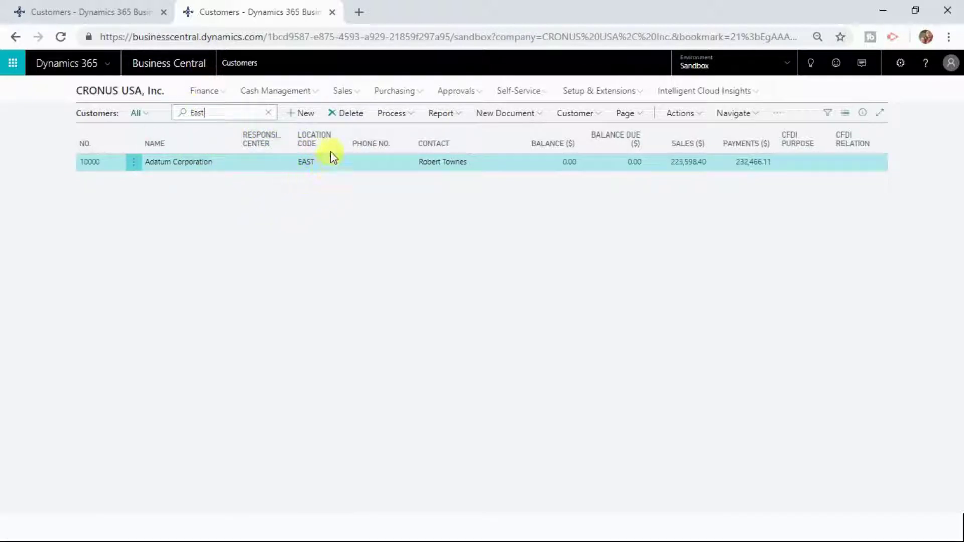
pyautogui.moveTo(327, 140)
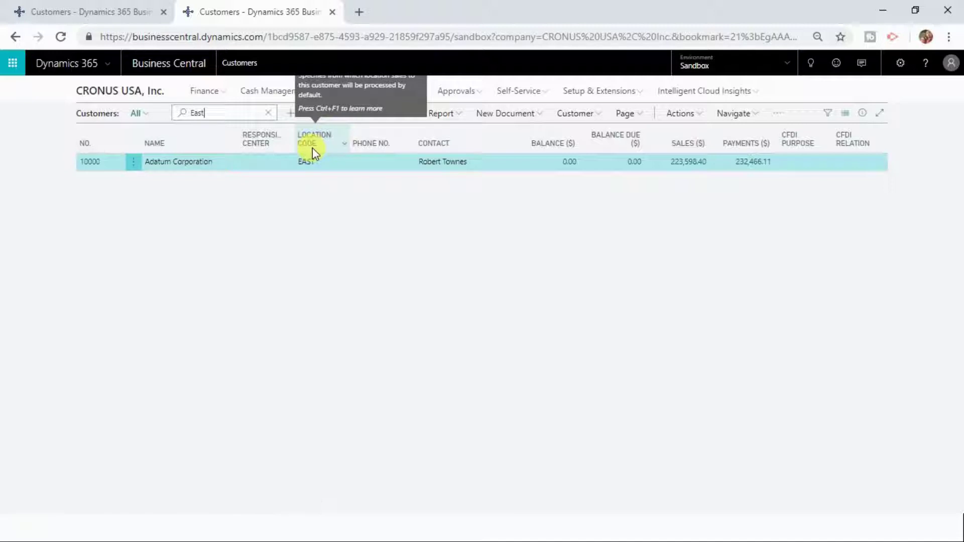
pyautogui.click(268, 112)
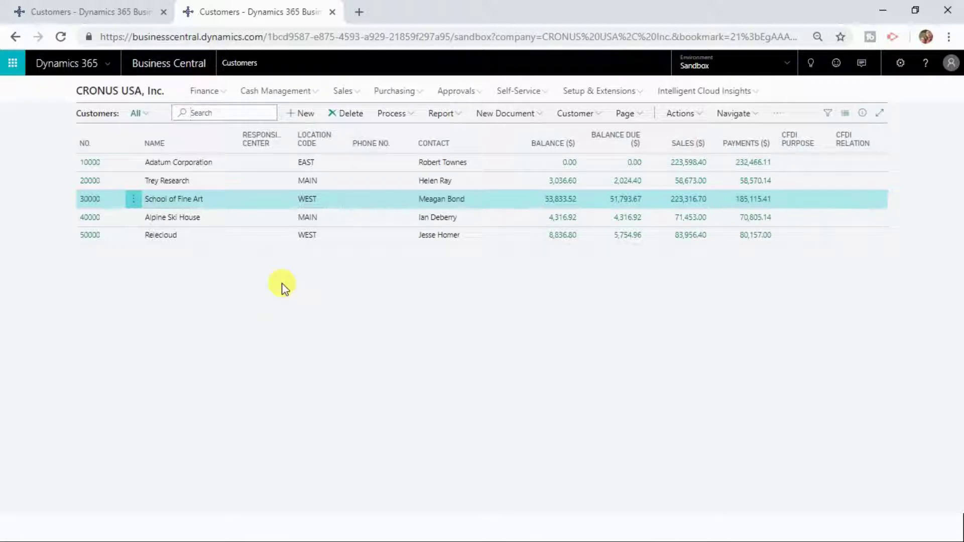
pyautogui.write('A')
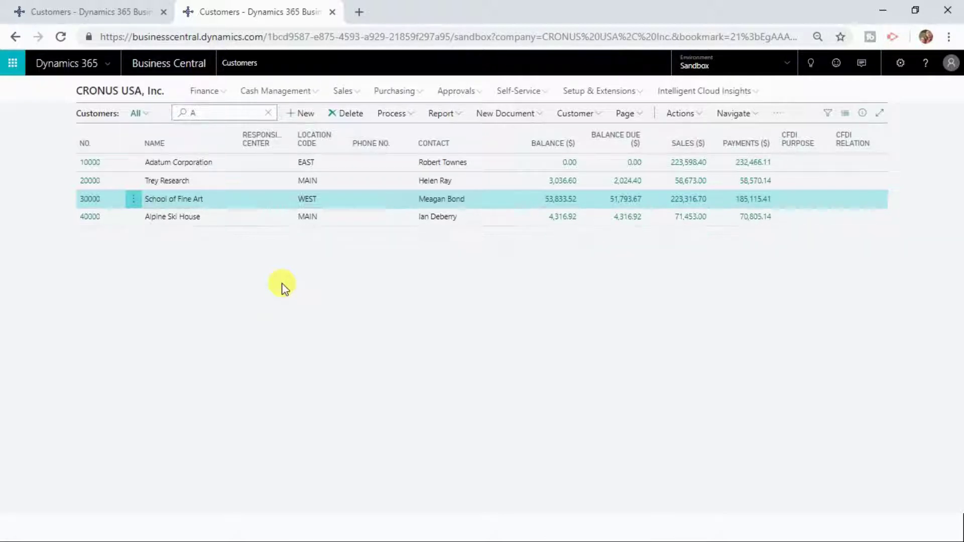
pyautogui.write('*')
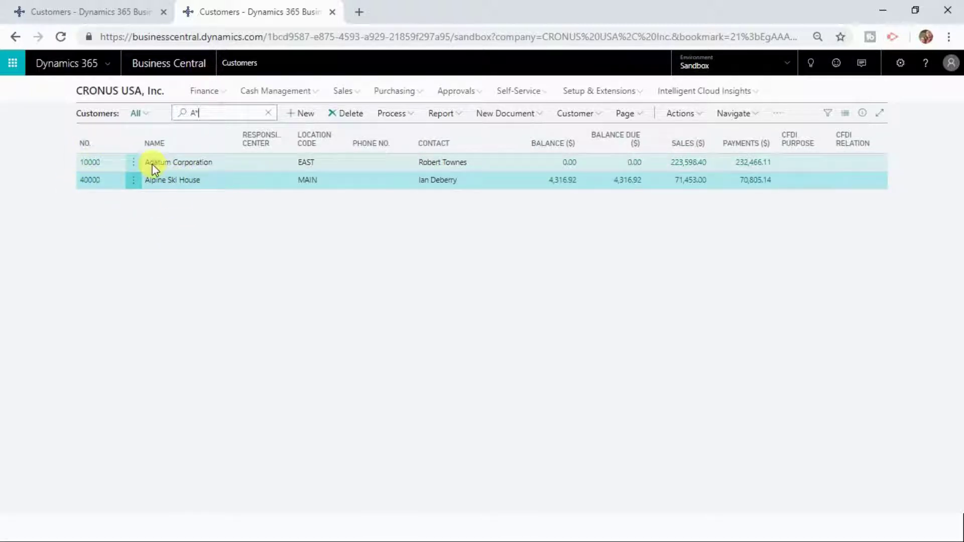
pyautogui.press('BackSpace')
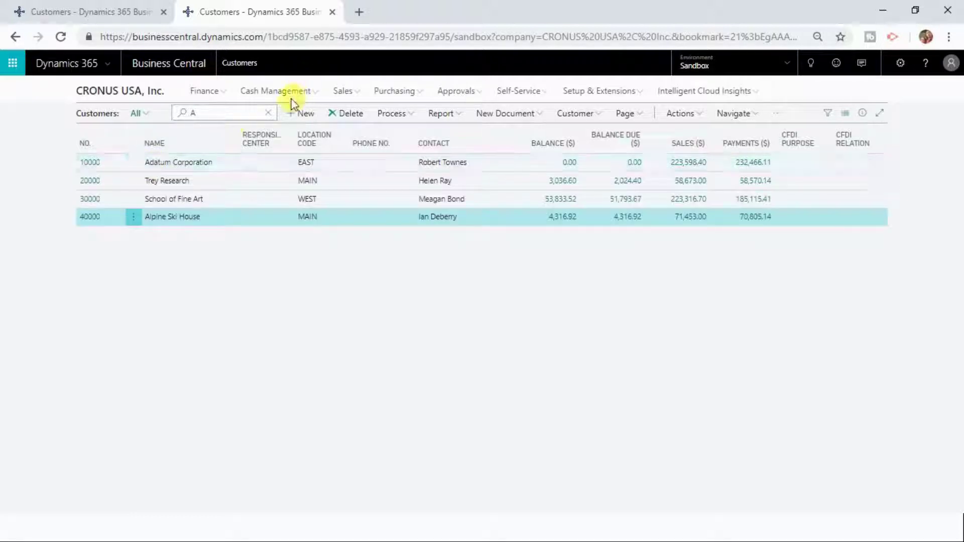
pyautogui.click(269, 114)
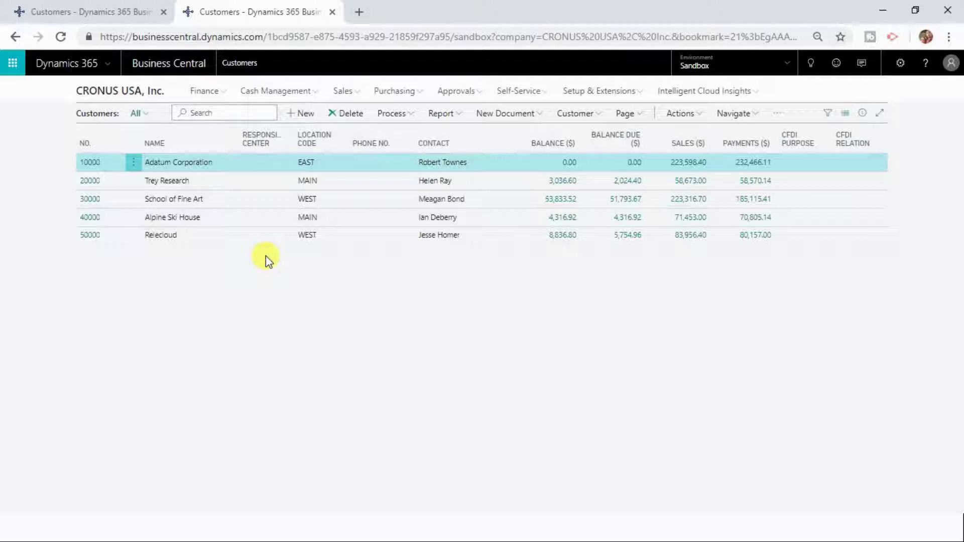
# Use the browser's find-in-page bar to search for 'Ray', then replace it with 'Main'
pyautogui.hotkey('ctrl', 'f')
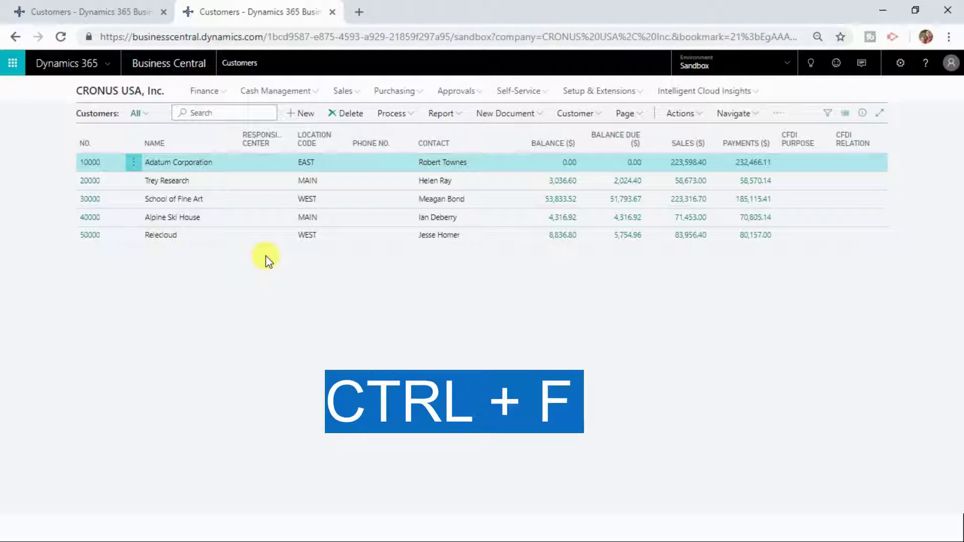
pyautogui.hotkey('ctrl', 'f')
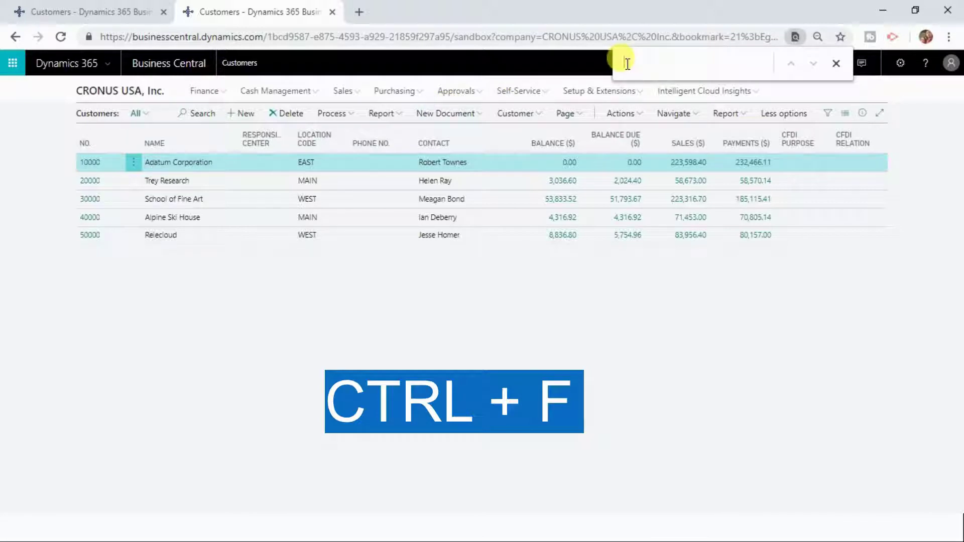
pyautogui.write('Ray')
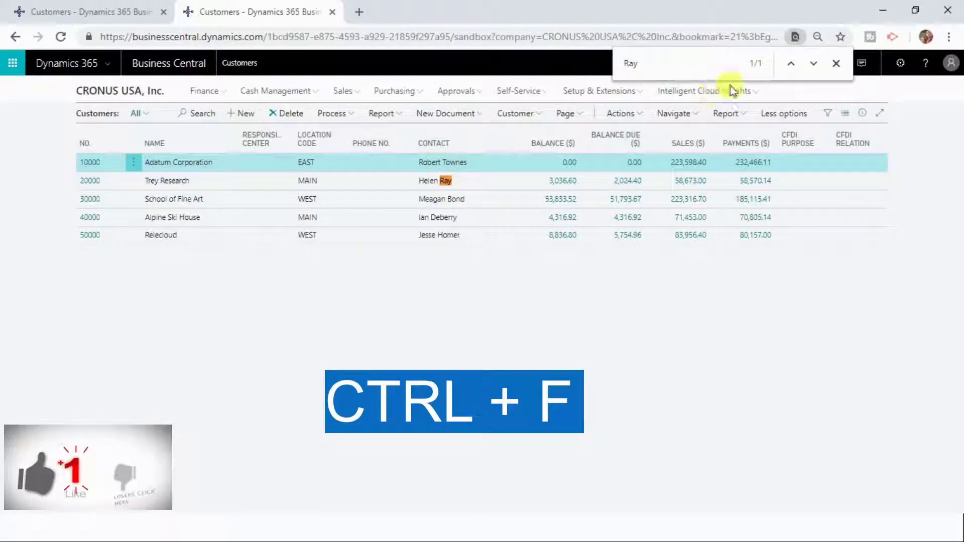
pyautogui.click(814, 64)
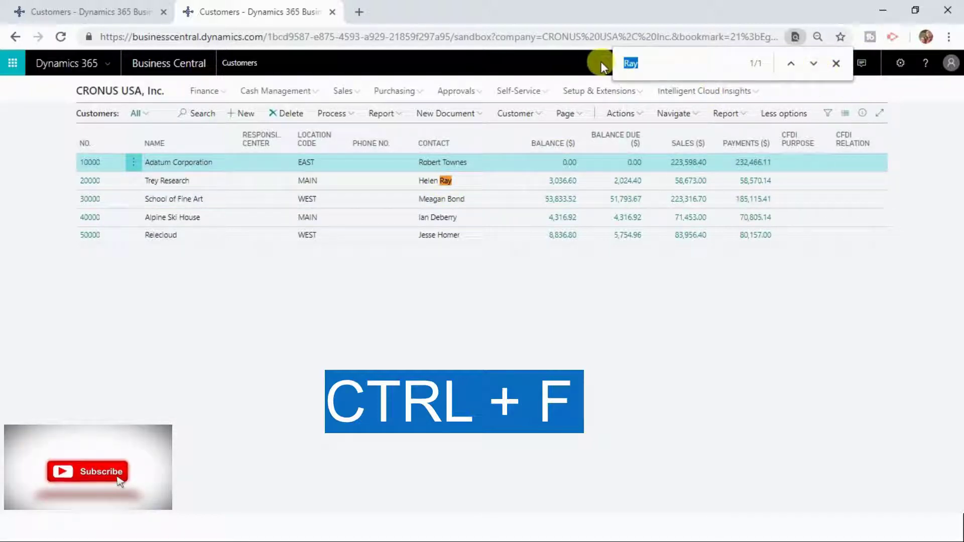
pyautogui.write('Main')
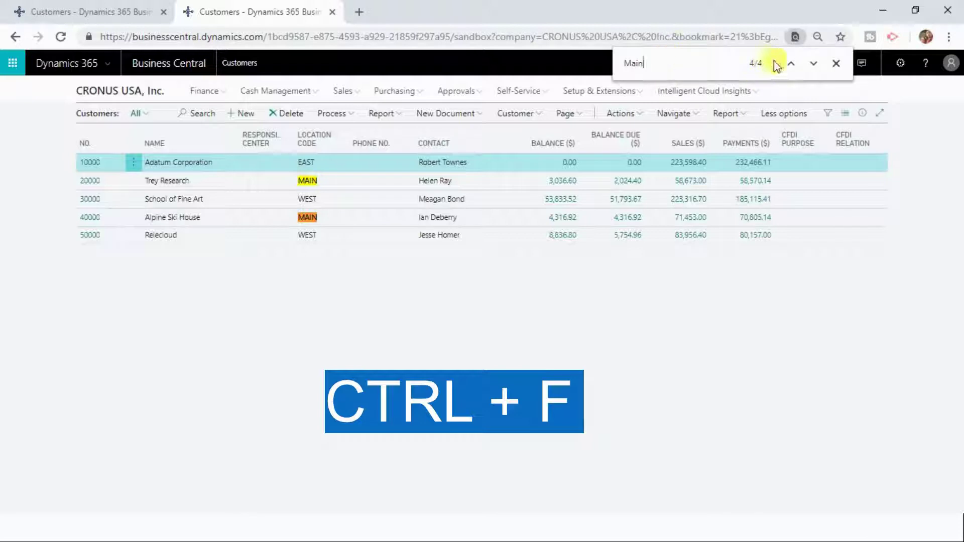
# Step through the 'Main' matches, then close the second Customers tab
pyautogui.click(812, 64)
pyautogui.click(791, 63)
pyautogui.click(808, 65)
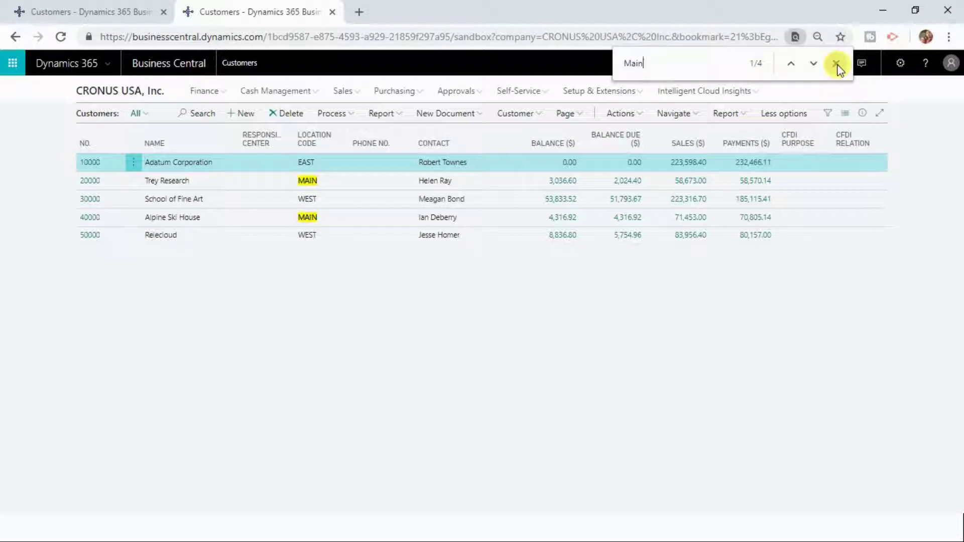
pyautogui.hotkey('ctrl', 'w')
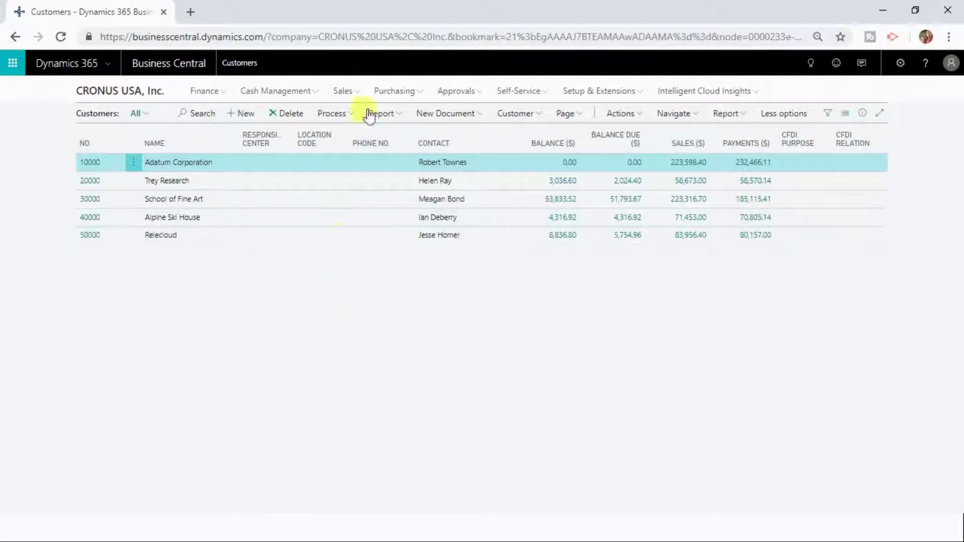
pyautogui.click(360, 95)
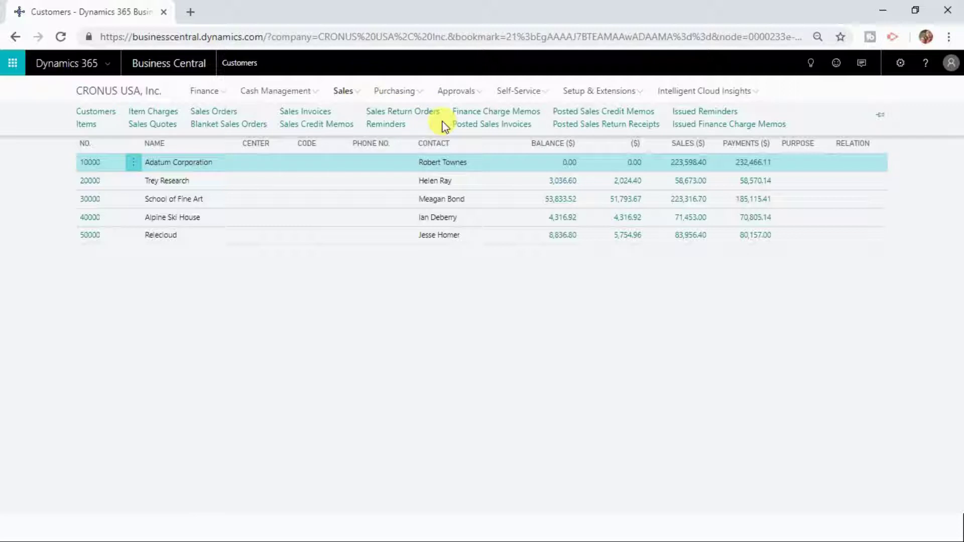
# In Posted Sales Invoices, check the Adatum Corporation, School of Fine Art and Relecloud invoices
pyautogui.click(508, 130)
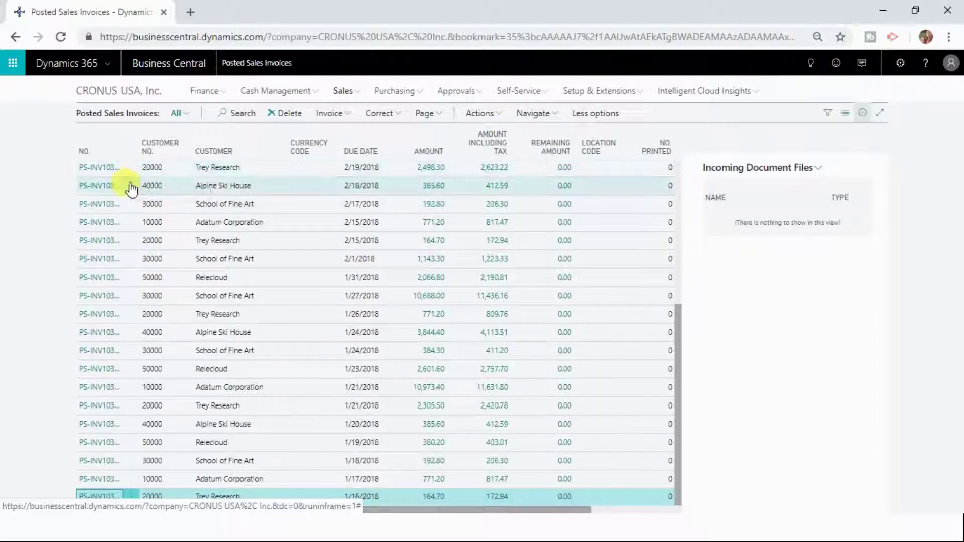
pyautogui.click(131, 222)
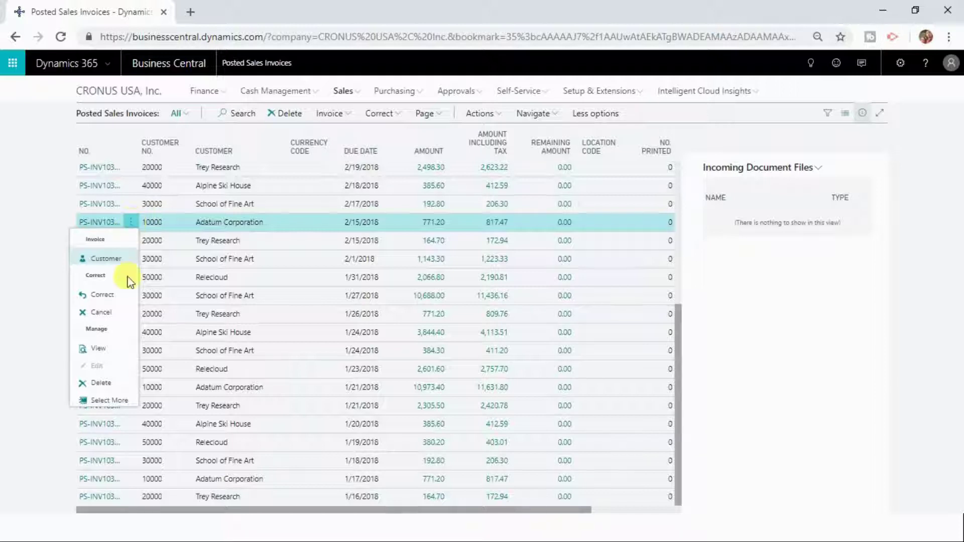
pyautogui.click(106, 400)
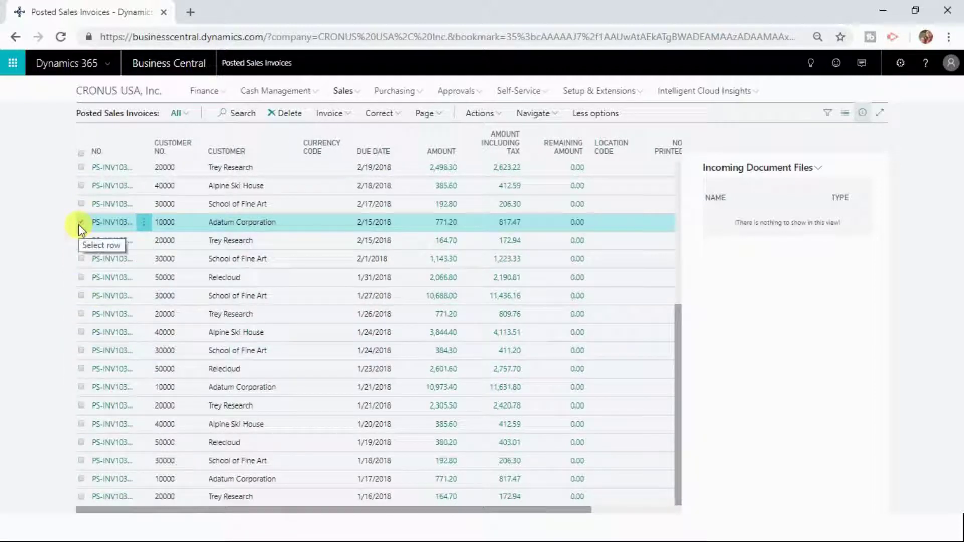
pyautogui.click(80, 223)
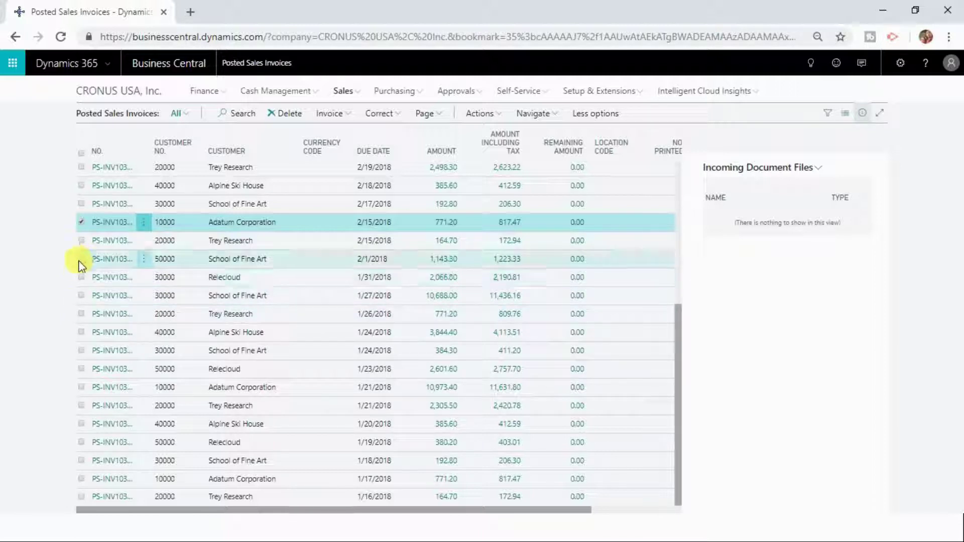
pyautogui.click(82, 296)
pyautogui.click(81, 369)
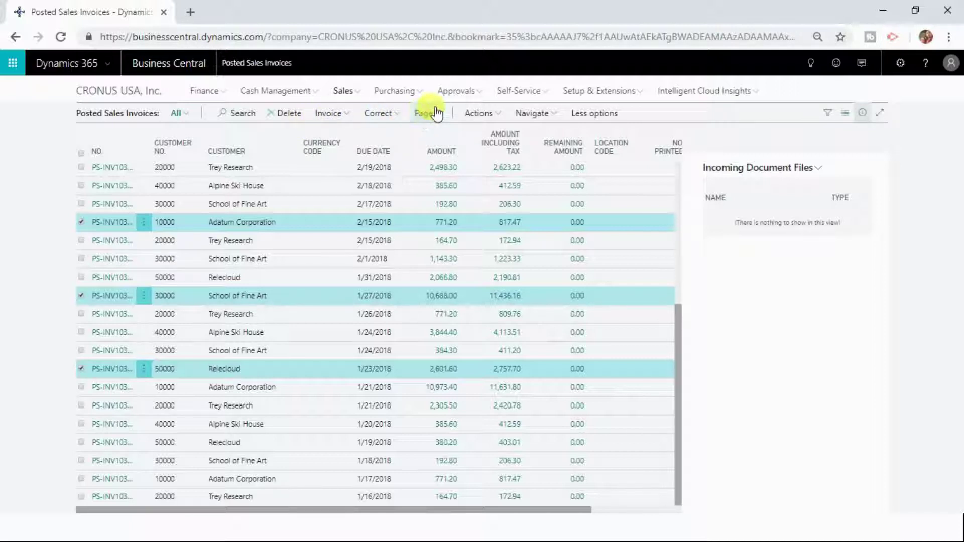
pyautogui.click(494, 114)
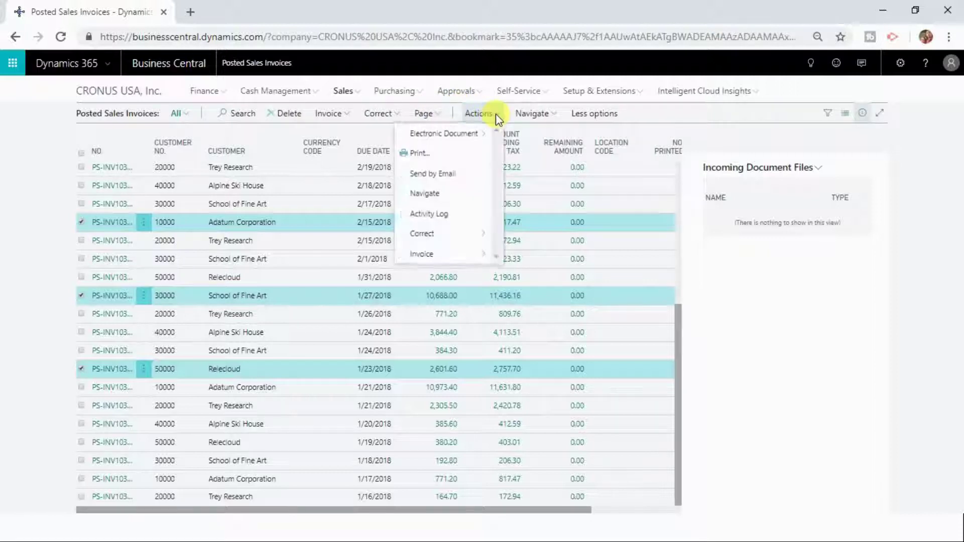
# Print-preview the checked invoices, page through all three pages, then close the preview
pyautogui.click(451, 155)
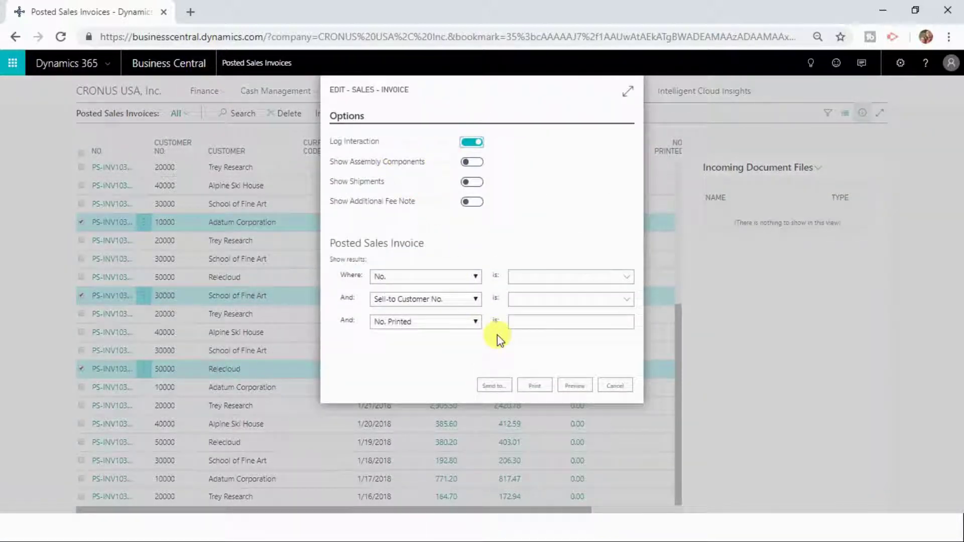
pyautogui.click(575, 386)
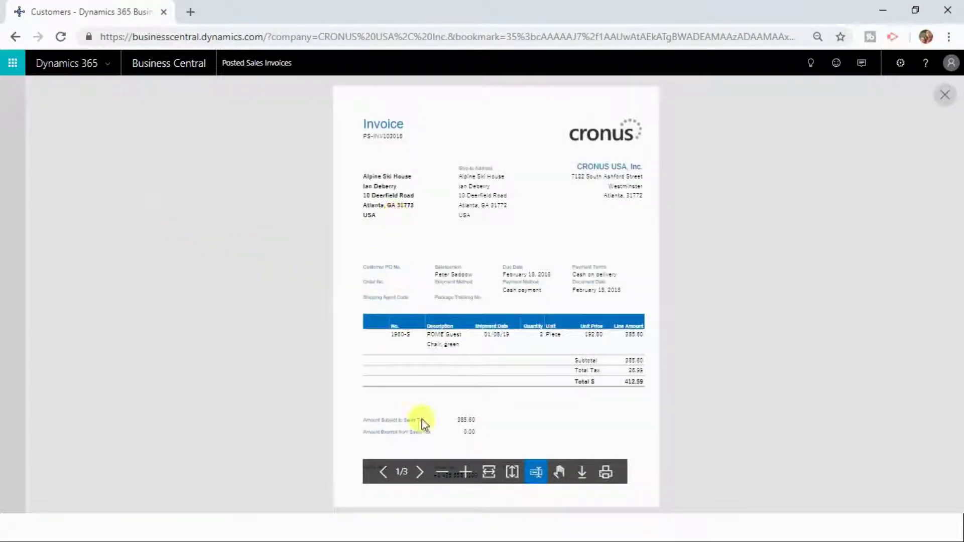
pyautogui.click(420, 472)
pyautogui.click(419, 472)
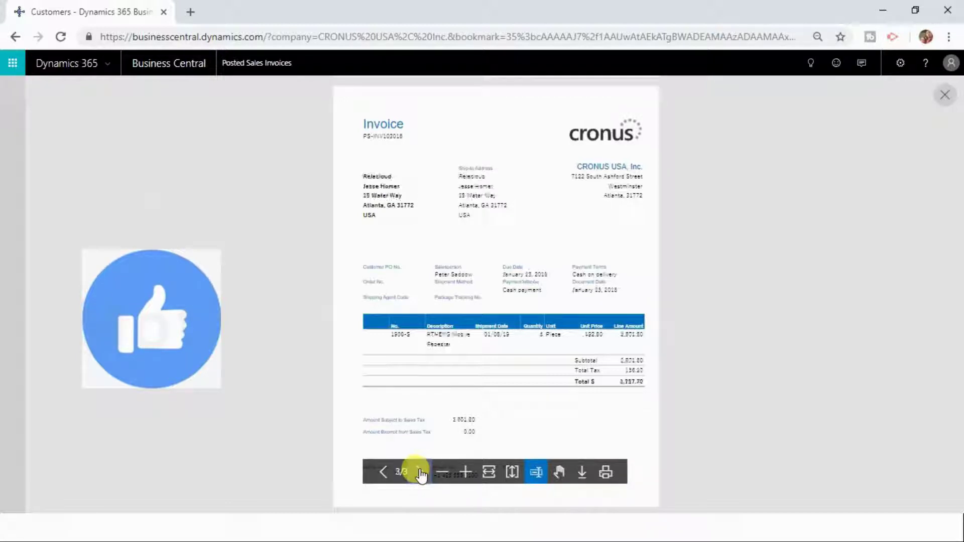
pyautogui.click(384, 472)
pyautogui.click(384, 472)
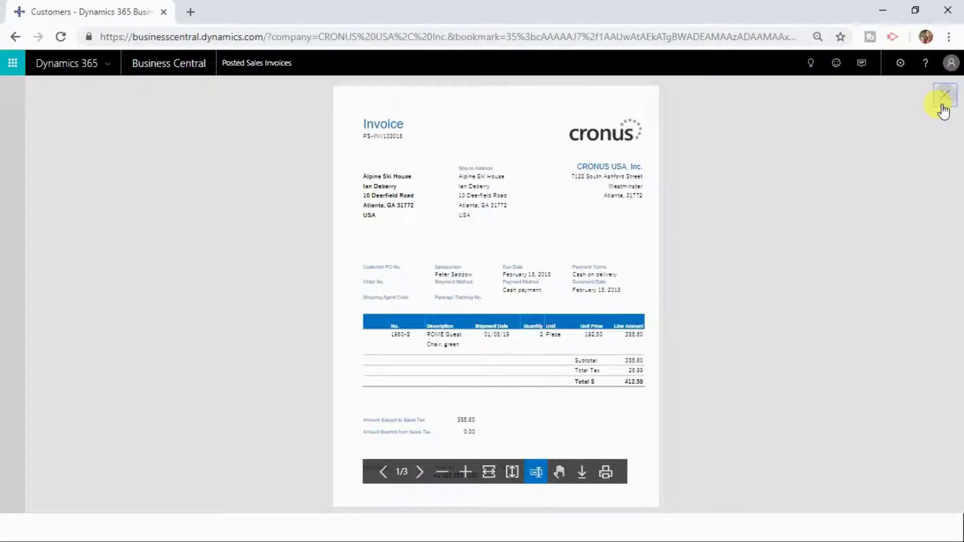
pyautogui.click(945, 95)
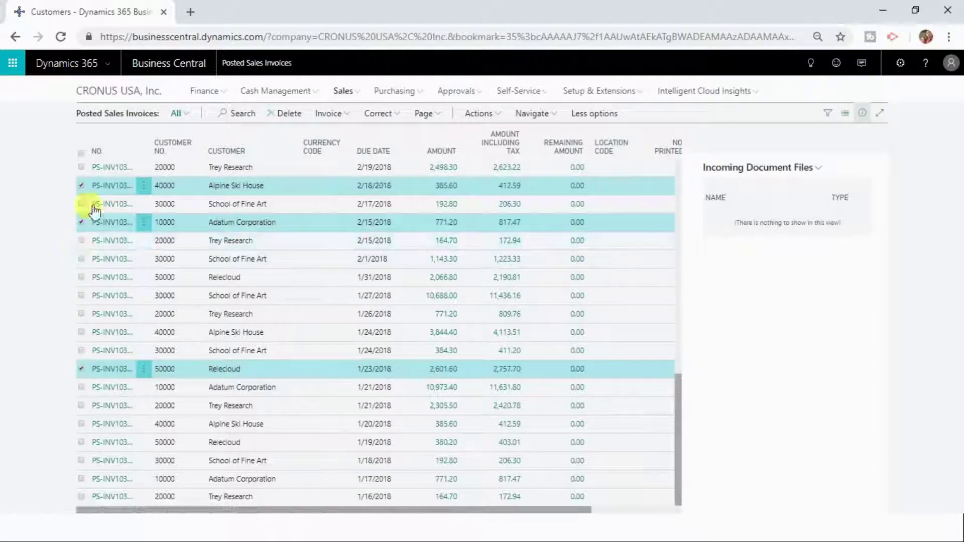
# Toggle the header select-all checkbox on and off, then select every invoice with Ctrl+A
pyautogui.click(80, 154)
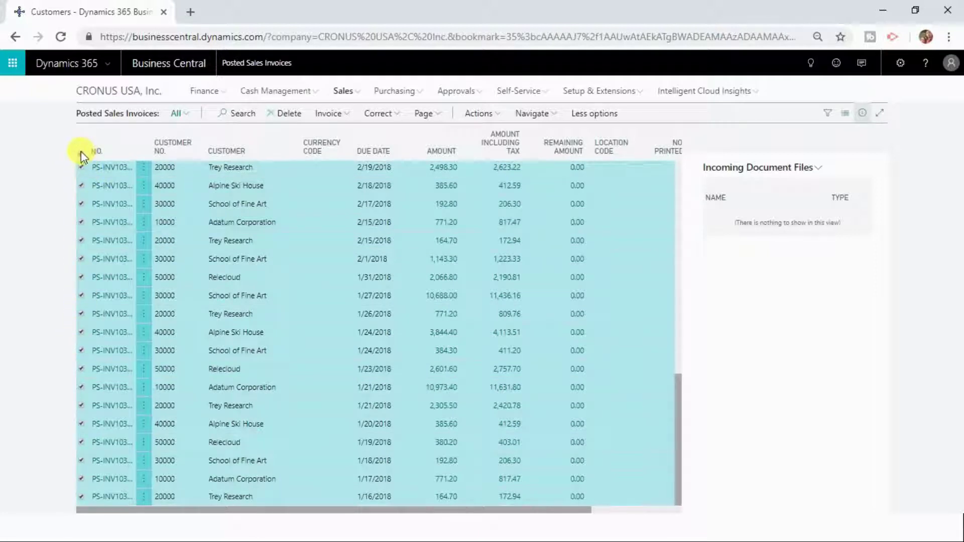
pyautogui.click(81, 153)
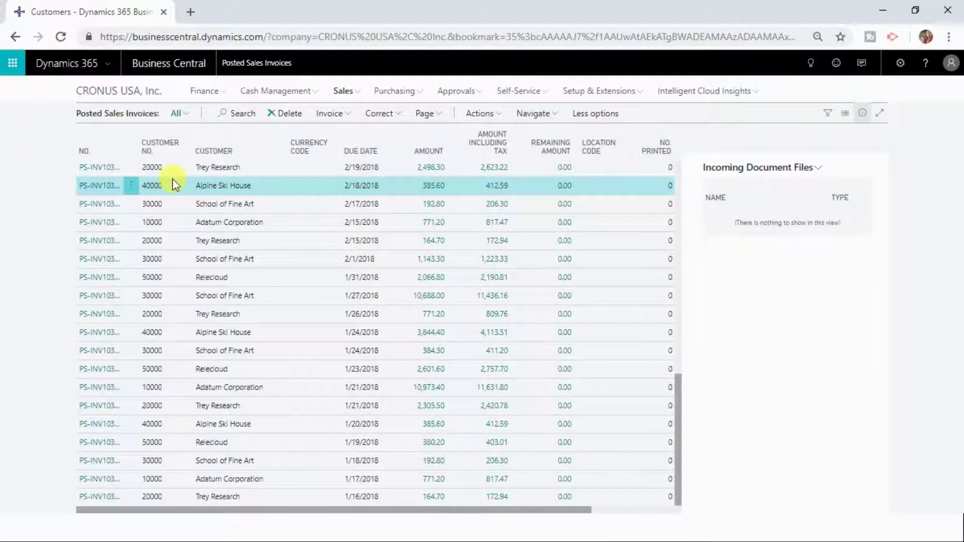
pyautogui.hotkey('ctrl', 'a')
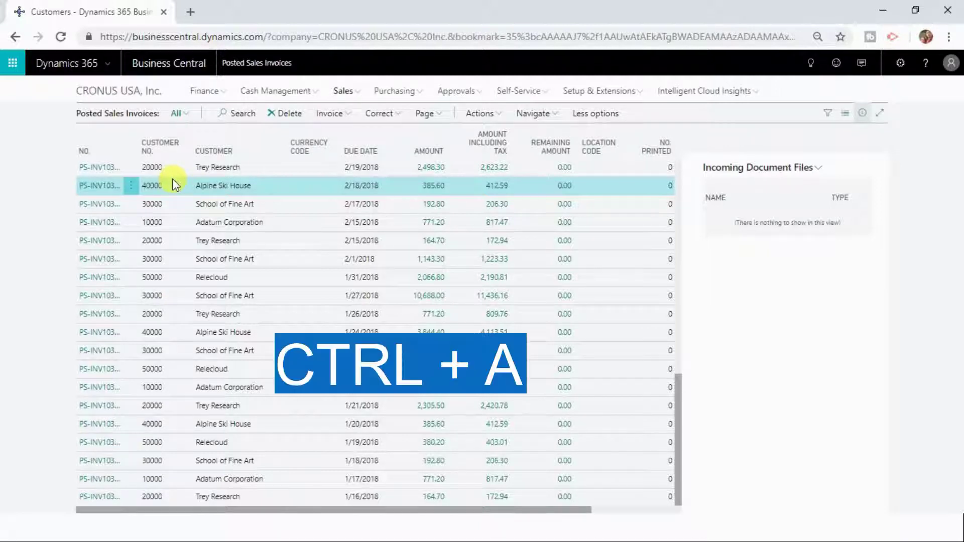